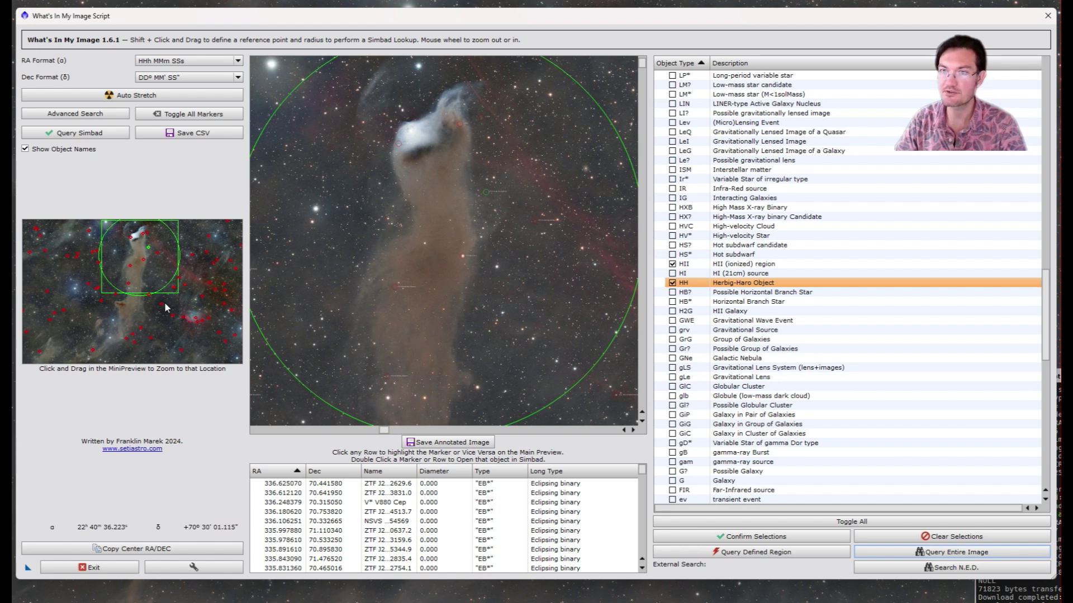
Step: Zoom onto a star field below the nebula head and select the ZTF J220939.58+702237.4 marker
{"action": "left_click_drag", "start_coordinate": [130, 271], "coordinate": [106, 244]}
{"action": "scroll", "coordinate": [456, 289], "scroll_direction": "up", "scroll_amount": 4}
{"action": "left_click_drag", "start_coordinate": [121, 246], "coordinate": [96, 254]}
{"action": "left_click", "coordinate": [419, 245]}
Step: View ZTF J220915.56+702312.4 on Simbad, close the page, and reselect ZTF J220939.58+702237.4
{"action": "left_click", "coordinate": [342, 269]}
{"action": "scroll", "coordinate": [381, 530], "scroll_direction": "down", "scroll_amount": 10}
{"action": "double_click", "coordinate": [342, 269]}
{"action": "left_click", "coordinate": [884, 73]}
{"action": "left_click", "coordinate": [414, 245]}
Step: Circle the nebula head's central star, clear all object-type filters, and search NED there
{"action": "left_click", "coordinate": [137, 237]}
{"action": "scroll", "coordinate": [356, 273], "scroll_direction": "up", "scroll_amount": 3}
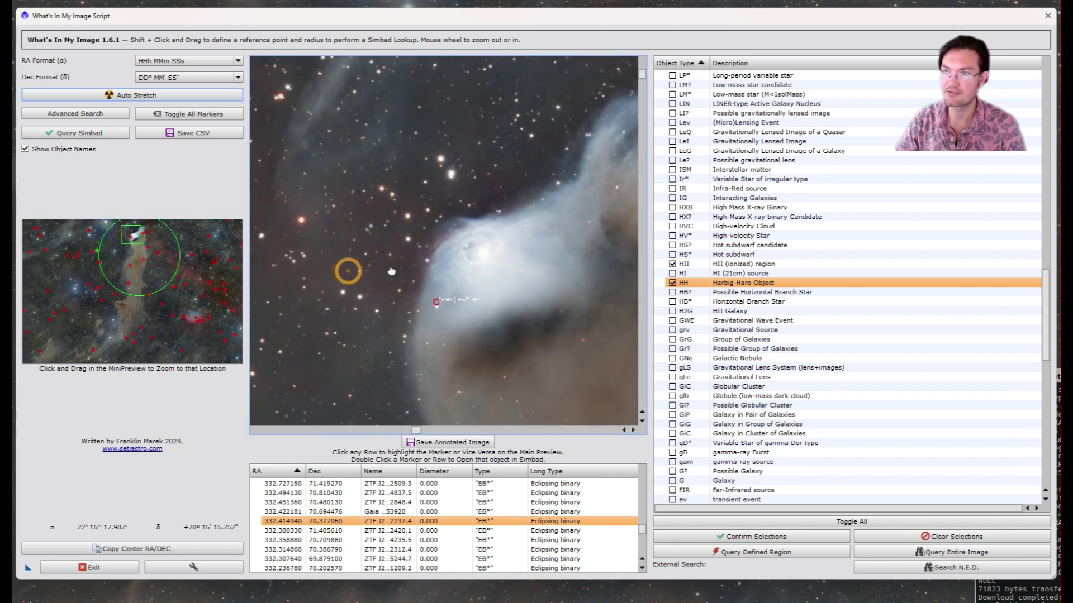
{"action": "scroll", "coordinate": [363, 272], "scroll_direction": "down", "scroll_amount": 3}
{"action": "left_click_drag", "start_coordinate": [379, 256], "coordinate": [431, 347]}
{"action": "left_click", "coordinate": [894, 536]}
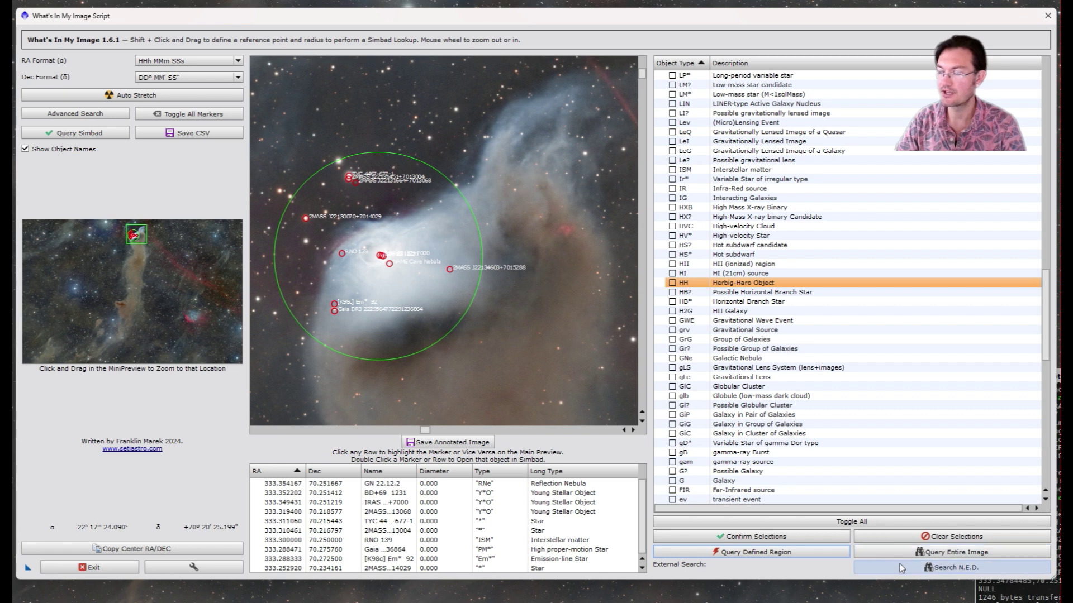
{"action": "left_click", "coordinate": [901, 569]}
Step: Reposition and enlarge the NED browser, then scroll through the 321-object results
{"action": "left_click_drag", "start_coordinate": [619, 73], "coordinate": [474, 24]}
{"action": "left_click_drag", "start_coordinate": [734, 453], "coordinate": [886, 565]}
{"action": "scroll", "coordinate": [514, 368], "scroll_direction": "down", "scroll_amount": 5}
{"action": "scroll", "coordinate": [512, 415], "scroll_direction": "down", "scroll_amount": 1}
{"action": "left_click_drag", "start_coordinate": [849, 404], "coordinate": [844, 495]}
{"action": "left_click_drag", "start_coordinate": [850, 487], "coordinate": [850, 525]}
Step: Select the full search URL, scroll further, and return to the What's In My Image window
{"action": "left_click", "coordinate": [518, 36]}
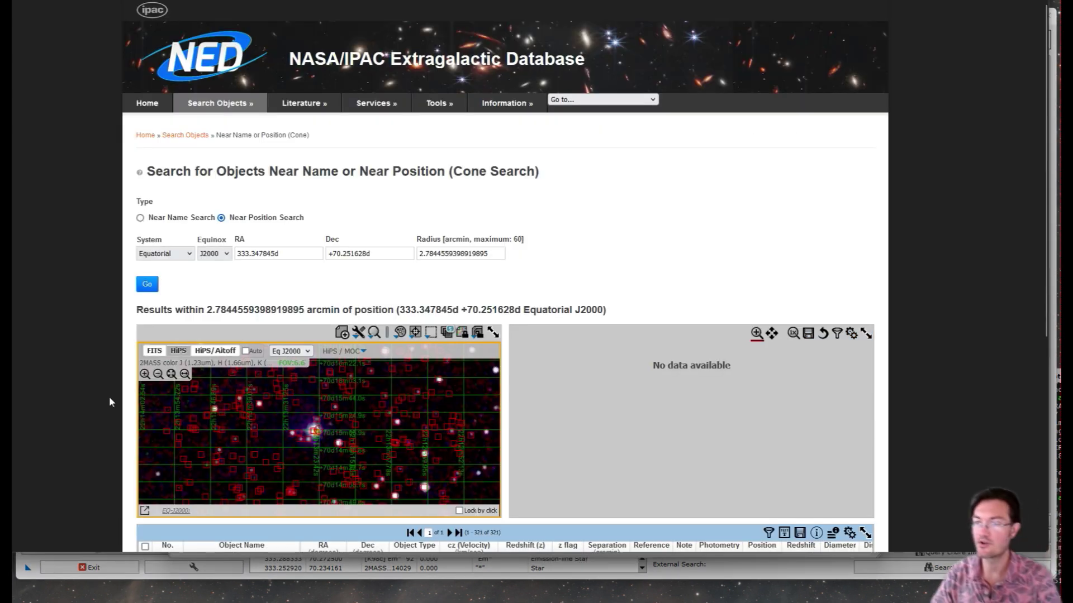
{"action": "scroll", "coordinate": [112, 406], "scroll_direction": "down", "scroll_amount": 2}
{"action": "scroll", "coordinate": [111, 410], "scroll_direction": "down", "scroll_amount": 1}
{"action": "left_click", "coordinate": [123, 557]}
Step: Copy the centre coordinates RA 333.347845, DEC 70.251628 and close the coordinates dialog
{"action": "left_click", "coordinate": [124, 551]}
{"action": "left_click_drag", "start_coordinate": [489, 222], "coordinate": [377, 224]}
{"action": "right_click", "coordinate": [457, 225]}
{"action": "left_click", "coordinate": [479, 233]}
{"action": "left_click", "coordinate": [446, 251]}
Step: Open Max Downloads Options to show the current 500-download limit
{"action": "left_click", "coordinate": [190, 573]}
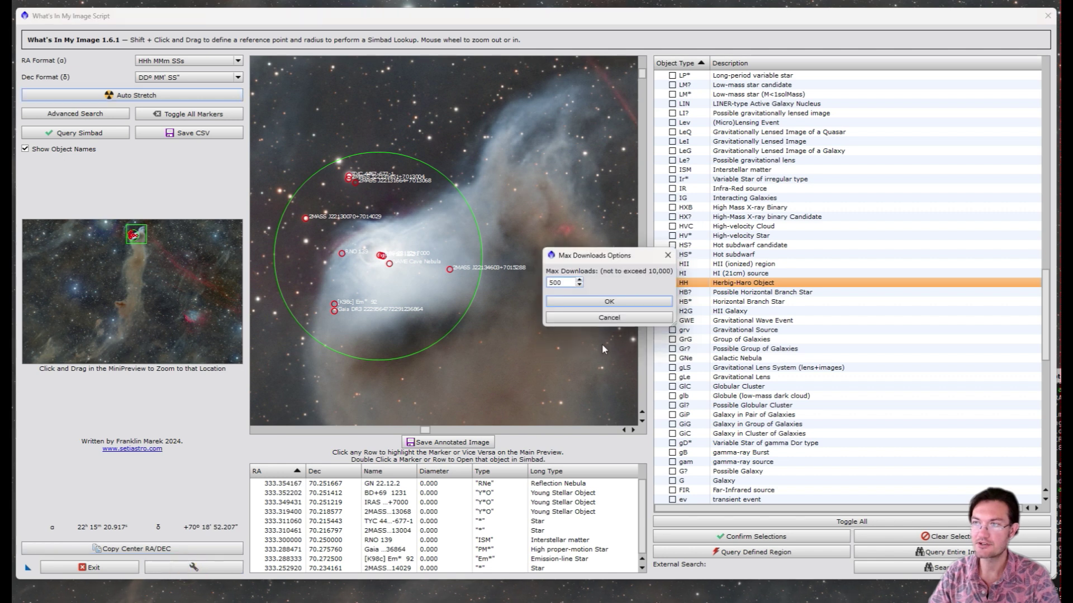